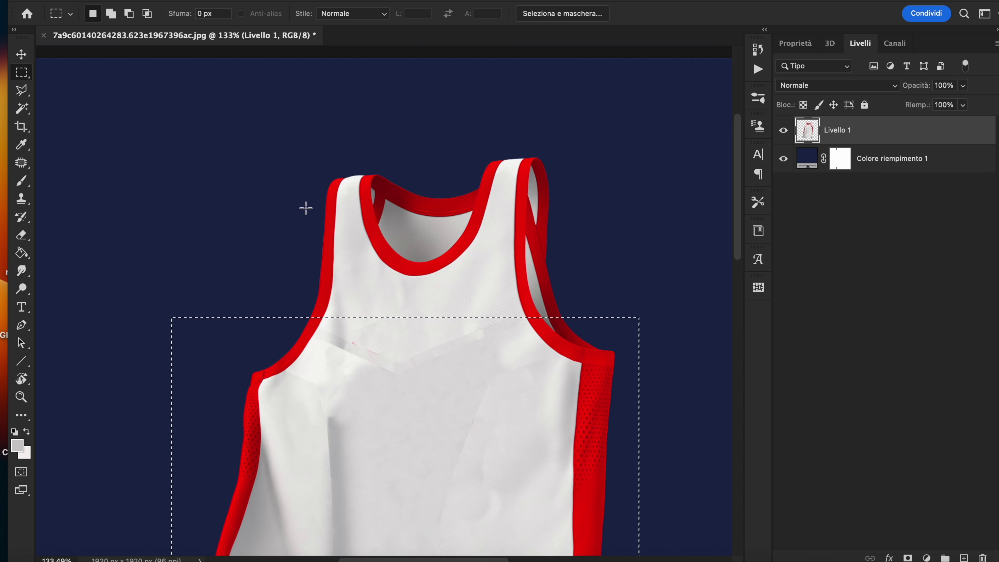
# Step: Undo the last clone patch on the jersey front
pyautogui.click(24, 200)
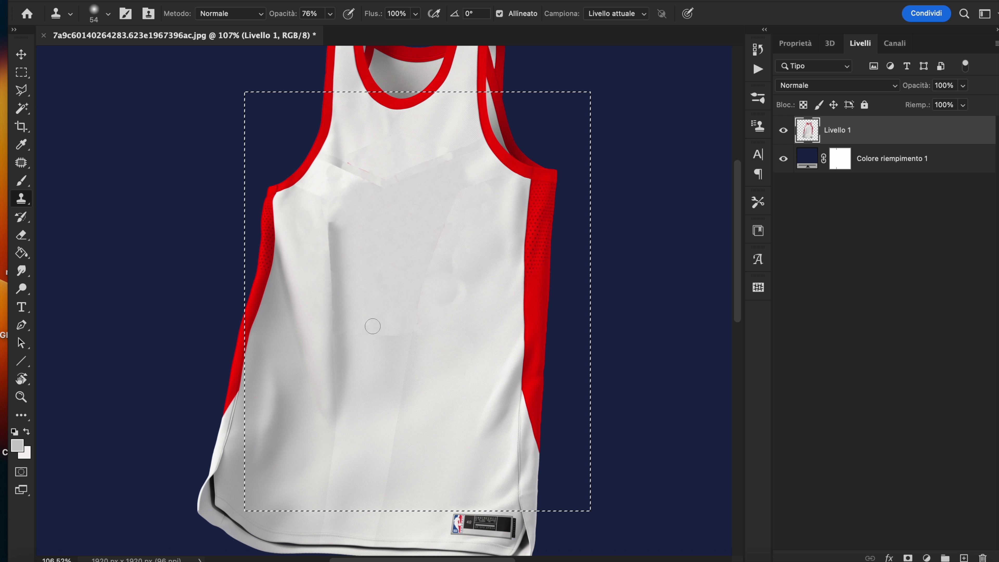
# Step: Zoom in and out over the jersey front to inspect the chest below the collar V
pyautogui.scroll(5, 352, 308)
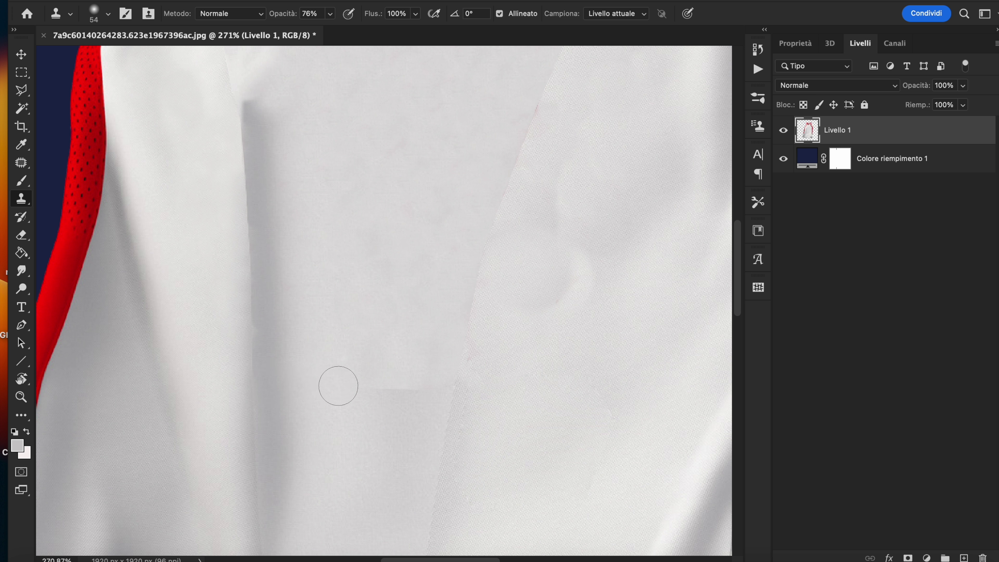
pyautogui.scroll(1, 394, 393)
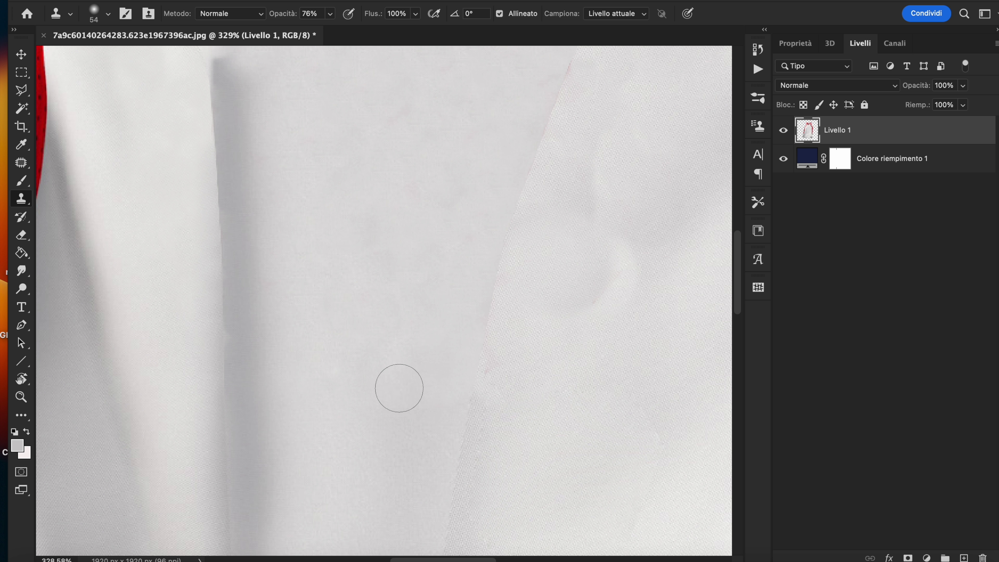
pyautogui.scroll(5, 393, 240)
pyautogui.scroll(3, 252, 265)
pyautogui.scroll(3, 192, 268)
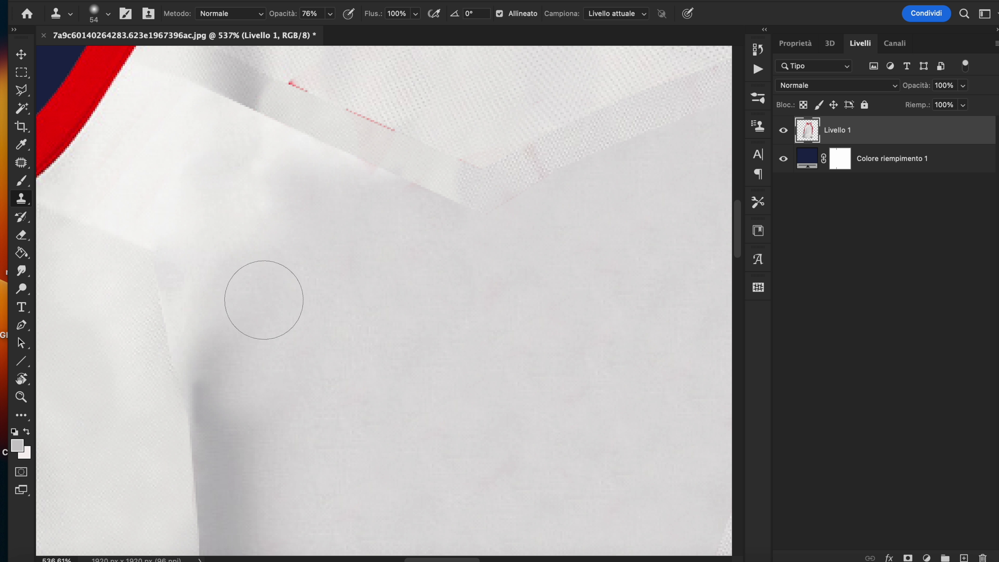
pyautogui.scroll(-3, 251, 398)
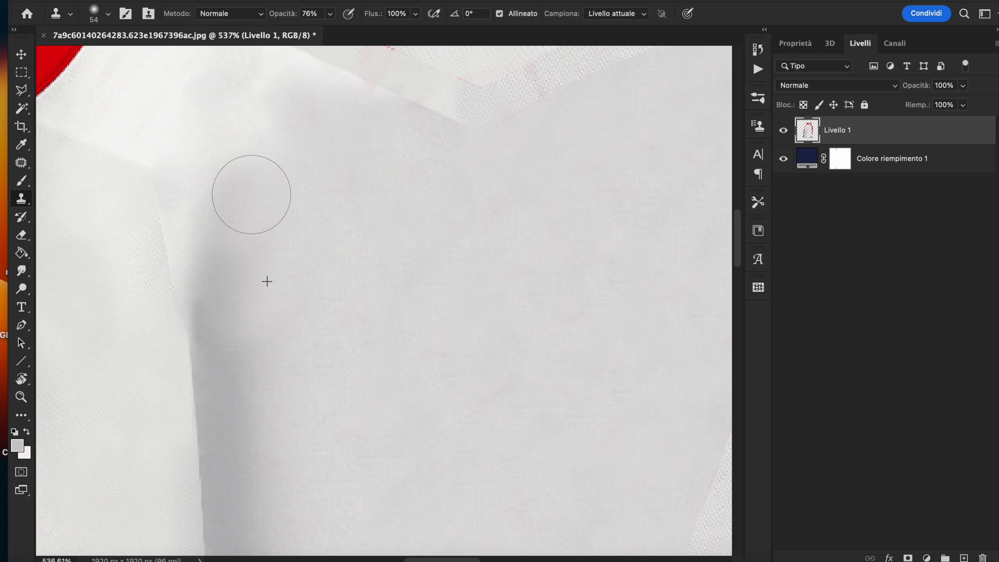
pyautogui.scroll(-7, 449, 306)
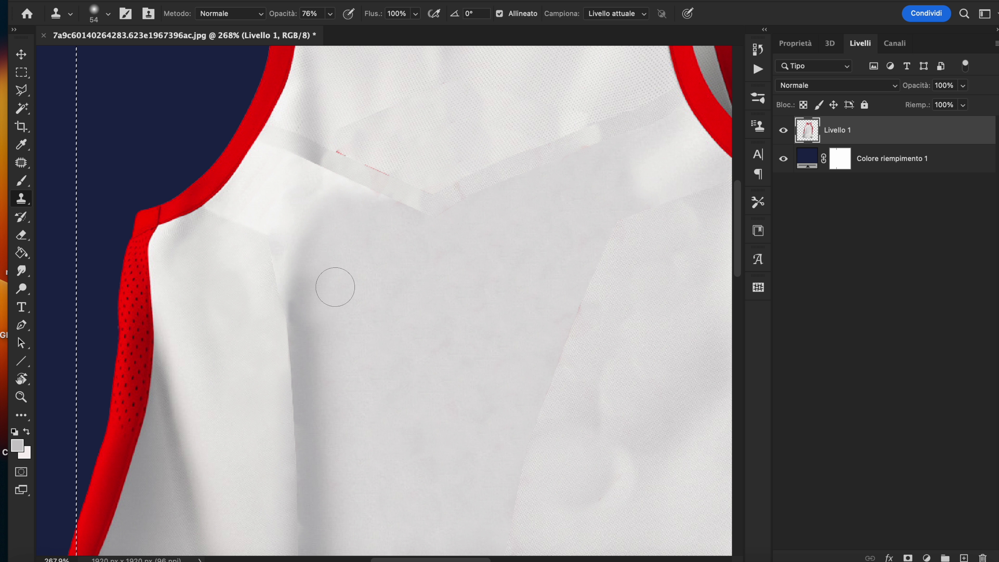
pyautogui.scroll(-3, 490, 239)
pyautogui.scroll(5, 574, 225)
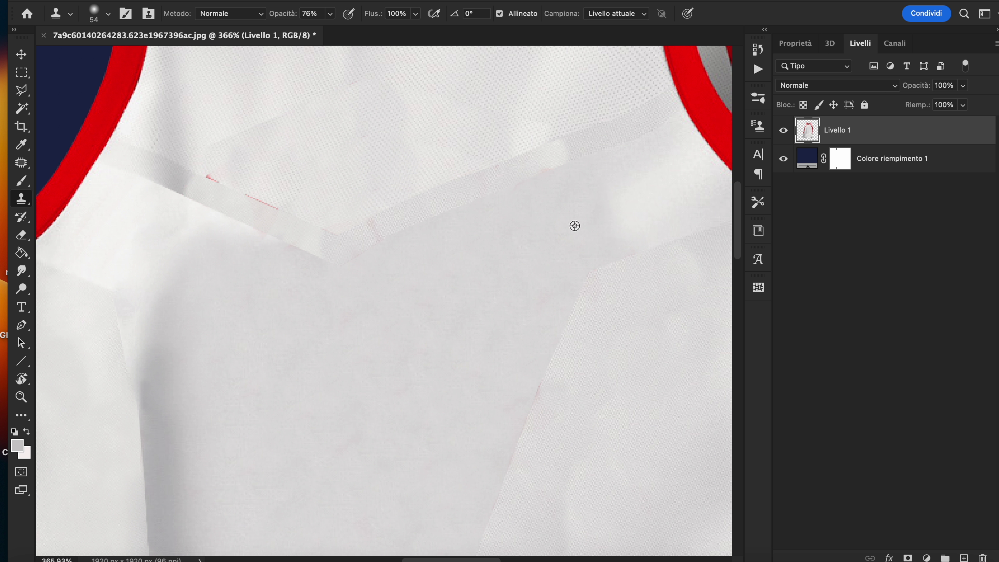
pyautogui.scroll(4, 614, 185)
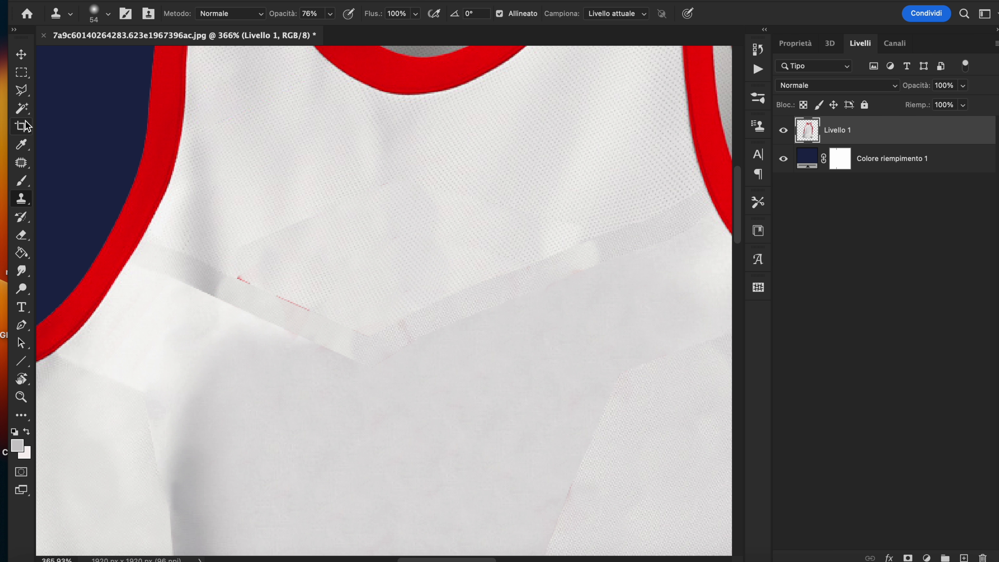
pyautogui.press('l')
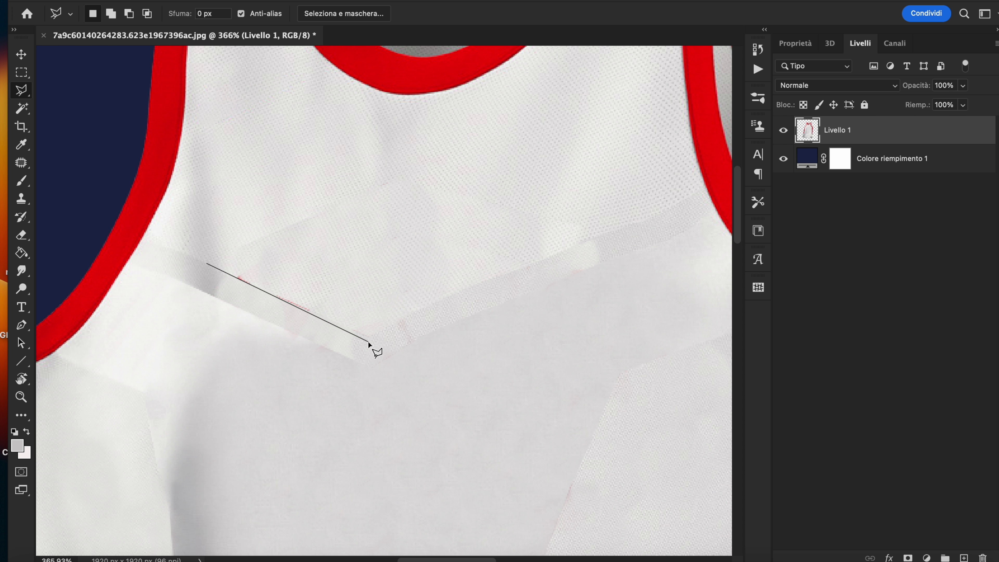
# Step: Enclose the upper chest panel, from the V seam's point up to the neckline, in a straight-edged selection
pyautogui.click(369, 340)
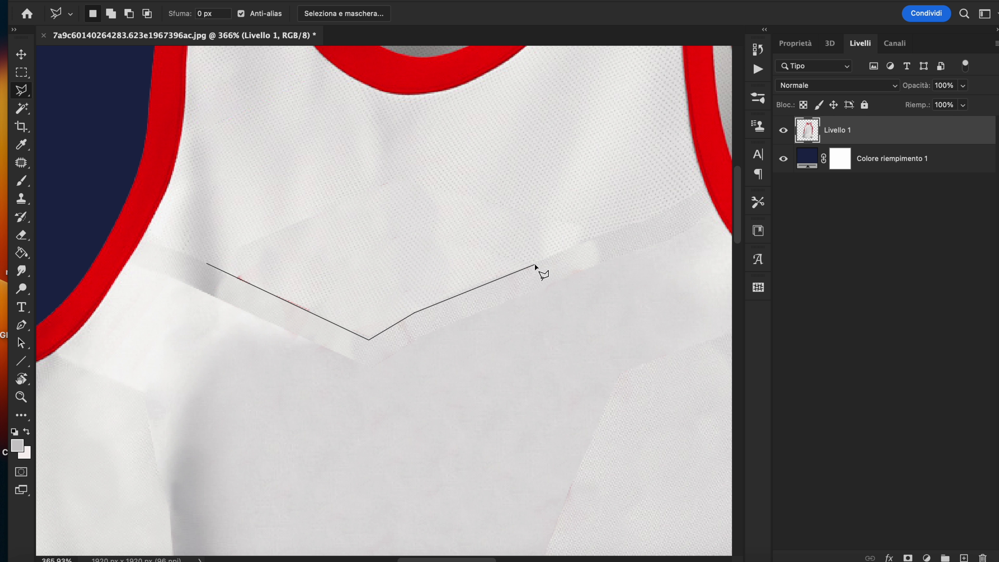
pyautogui.scroll(3, 664, 49)
pyautogui.click(649, 63)
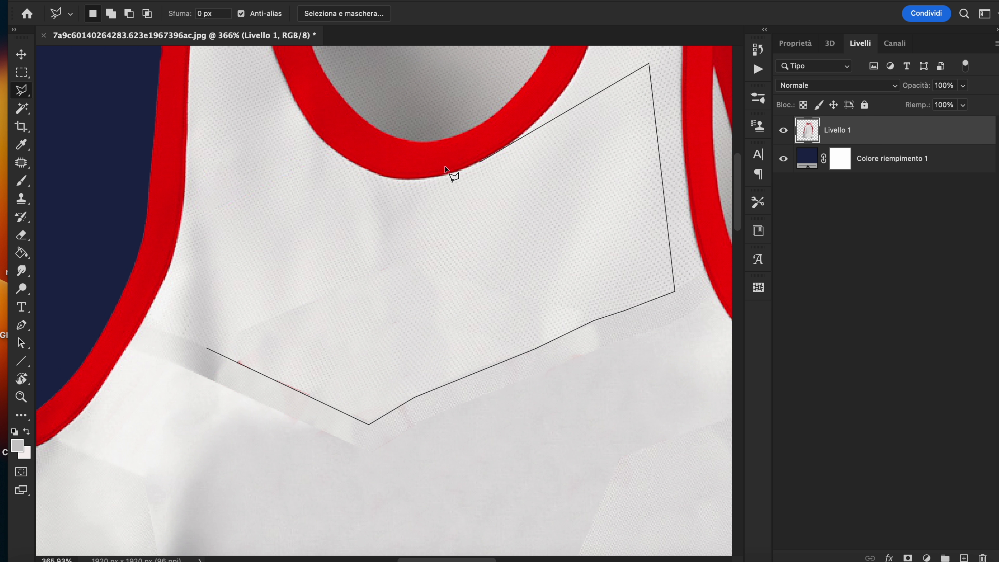
pyautogui.click(165, 78)
pyautogui.press('s')
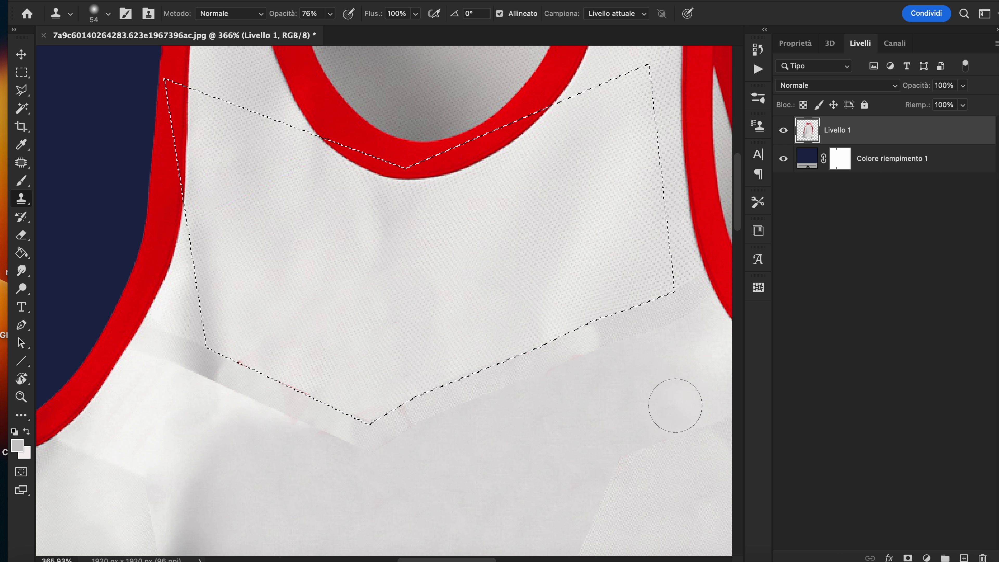
# Step: Clone clean fabric along the chest panel's lower edge, undoing the red smear near the right
pyautogui.scroll(-5, 519, 378)
pyautogui.scroll(5, 518, 379)
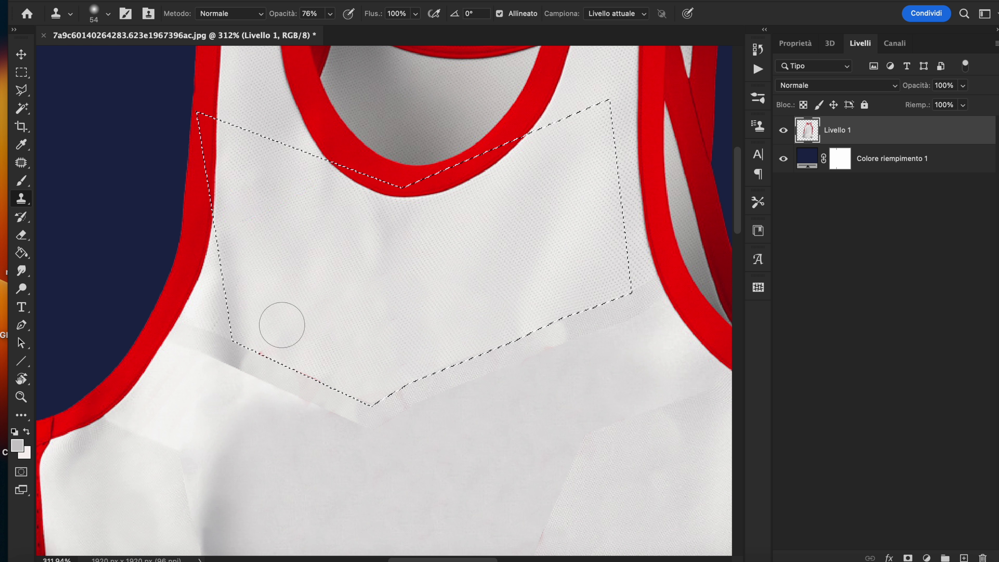
pyautogui.scroll(-1, 537, 256)
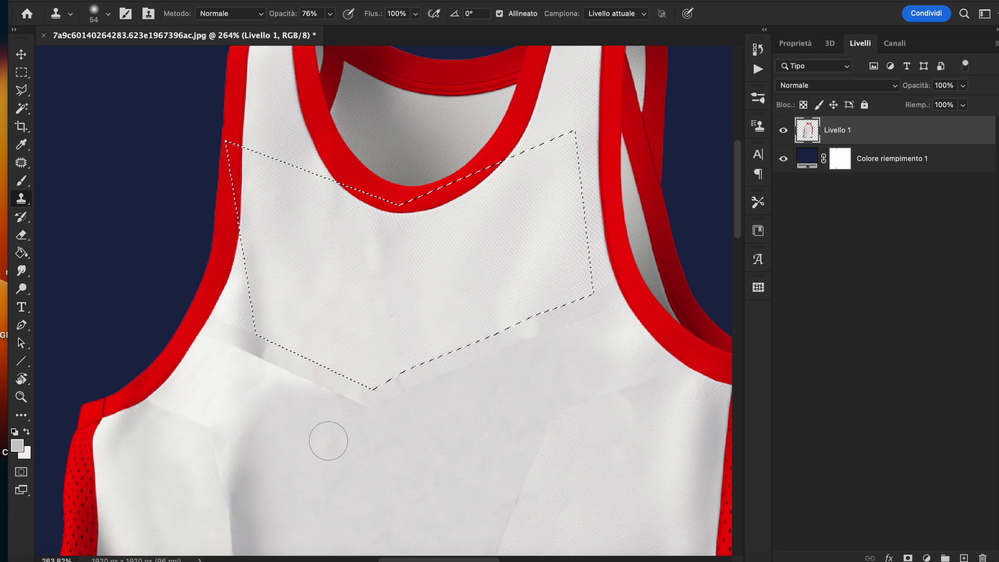
pyautogui.scroll(-10, 370, 342)
pyautogui.scroll(6, 390, 248)
pyautogui.scroll(3, 475, 178)
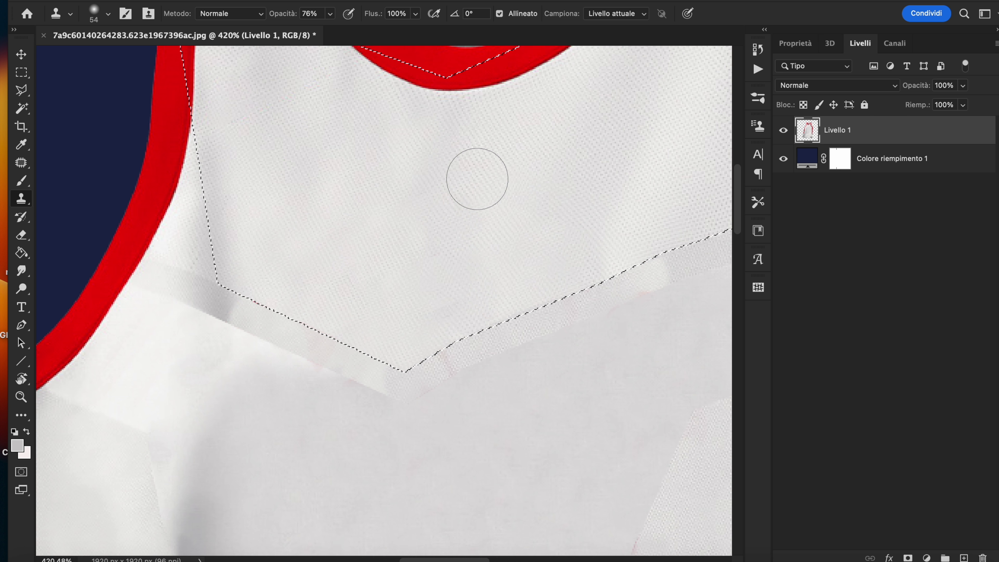
pyautogui.scroll(5, 476, 178)
pyautogui.scroll(-10, 384, 330)
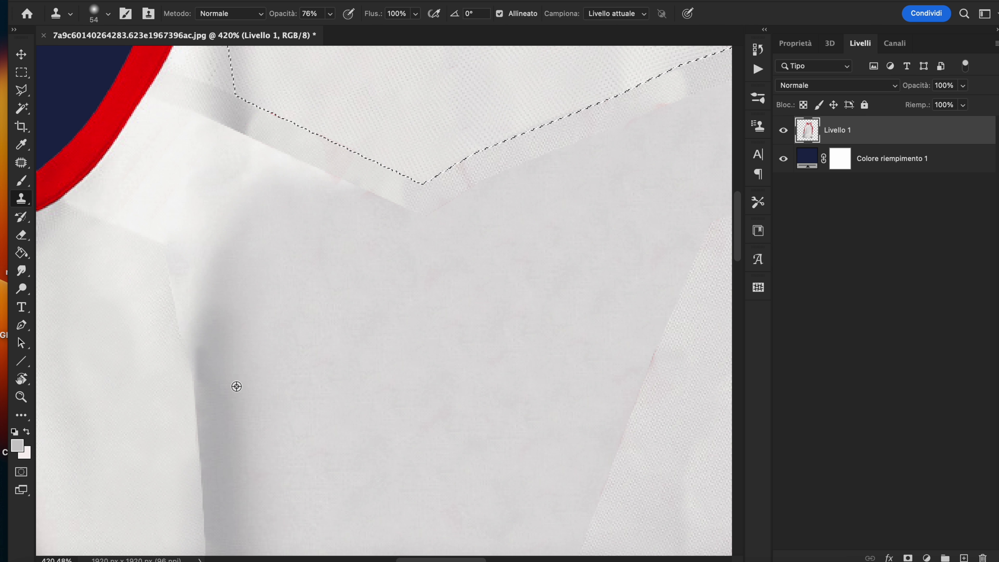
pyautogui.scroll(8, 383, 346)
pyautogui.hscroll(5, 512, 362)
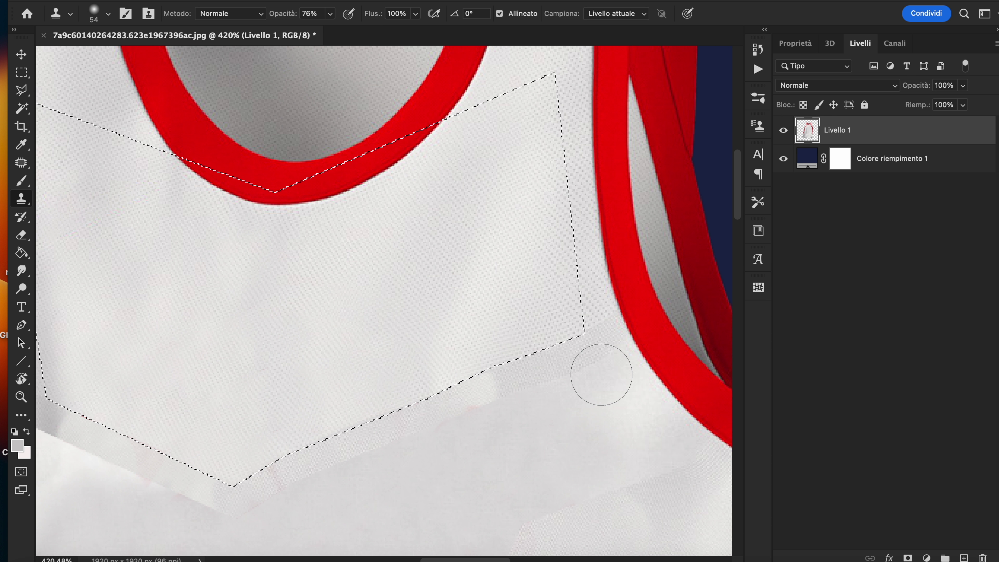
pyautogui.keyDown('alt'); pyautogui.click(410, 253); pyautogui.keyUp('alt')
pyautogui.moveTo(431, 368); pyautogui.dragTo(506, 369)
pyautogui.moveTo(483, 179); pyautogui.dragTo(457, 266)
pyautogui.press('super+z')
# Step: Pan around the chest to review the cleaned upper panel
pyautogui.hscroll(-5, 316, 242)
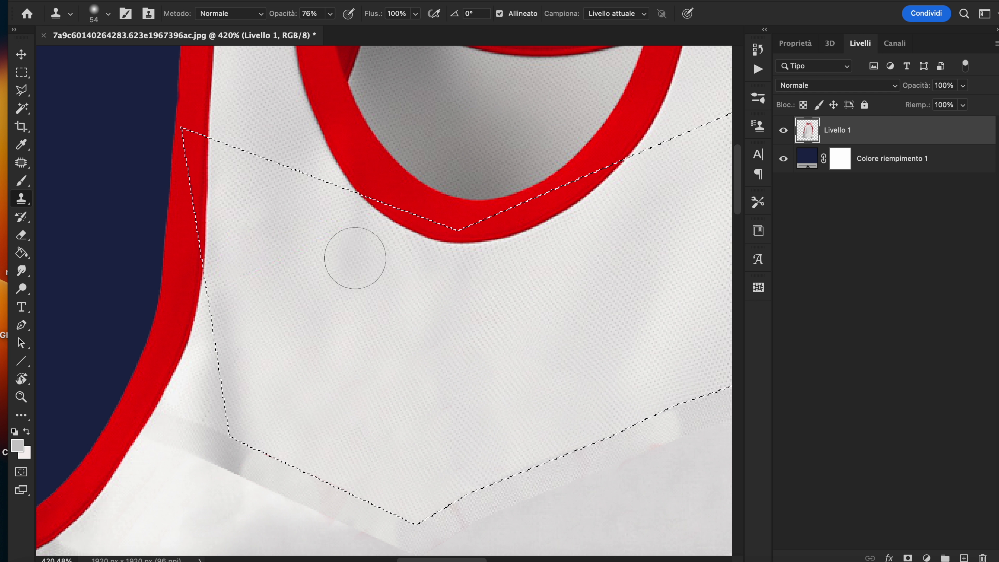
pyautogui.scroll(-13, 356, 258)
pyautogui.scroll(-4, 356, 262)
pyautogui.hscroll(5, 352, 257)
pyautogui.press('l')
pyautogui.hscroll(-4, 264, 157)
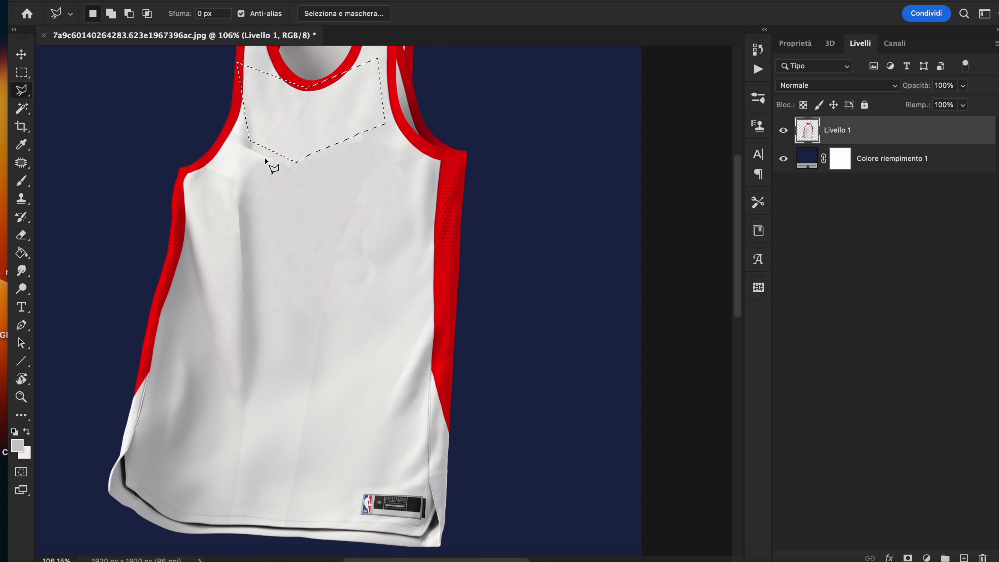
pyautogui.scroll(8, 277, 248)
# Step: Outline the long middle body panel from the neckline down with a straight-edged selection
pyautogui.click(272, 329)
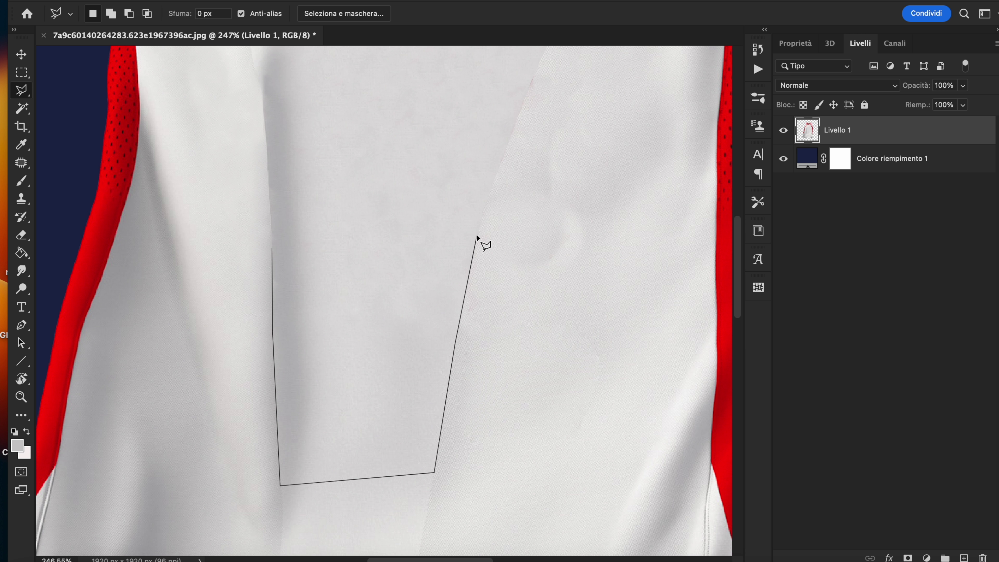
pyautogui.scroll(5, 507, 177)
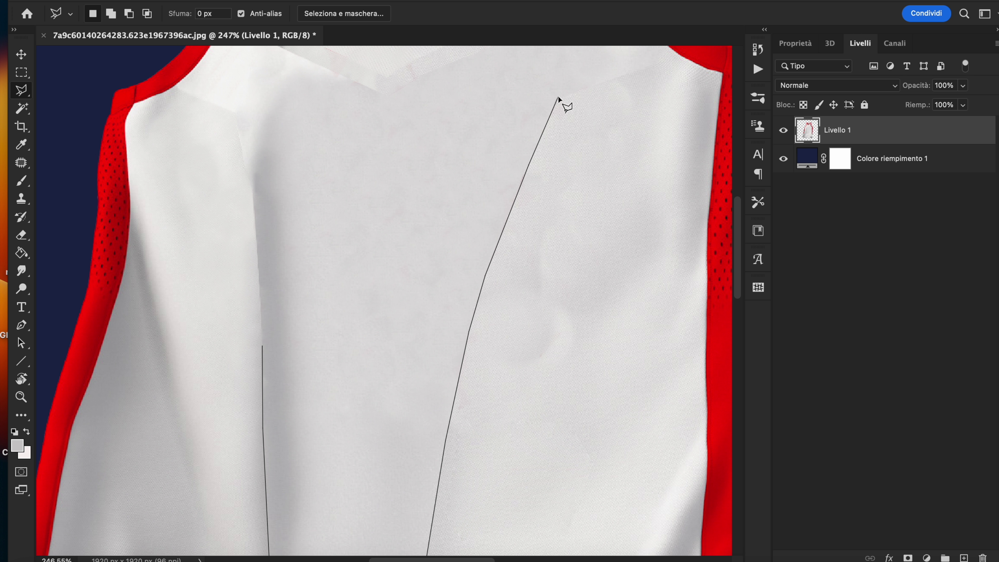
pyautogui.click(256, 131)
pyautogui.click(262, 345)
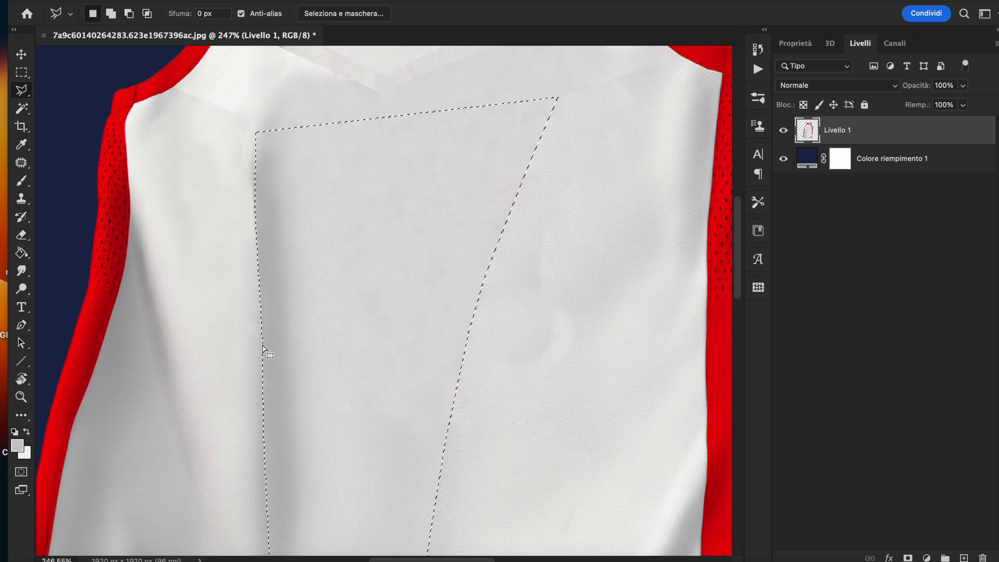
pyautogui.press('s')
# Step: Sample clean fabric inside the selection and clone it along the panel's right edge
pyautogui.keyDown('alt'); pyautogui.click(412, 222); pyautogui.keyUp('alt')
pyautogui.moveTo(552, 107)
pyautogui.mouseDown()
pyautogui.moveTo(497, 277)
pyautogui.moveTo(492, 260)
pyautogui.moveTo(432, 515)
pyautogui.mouseUp()
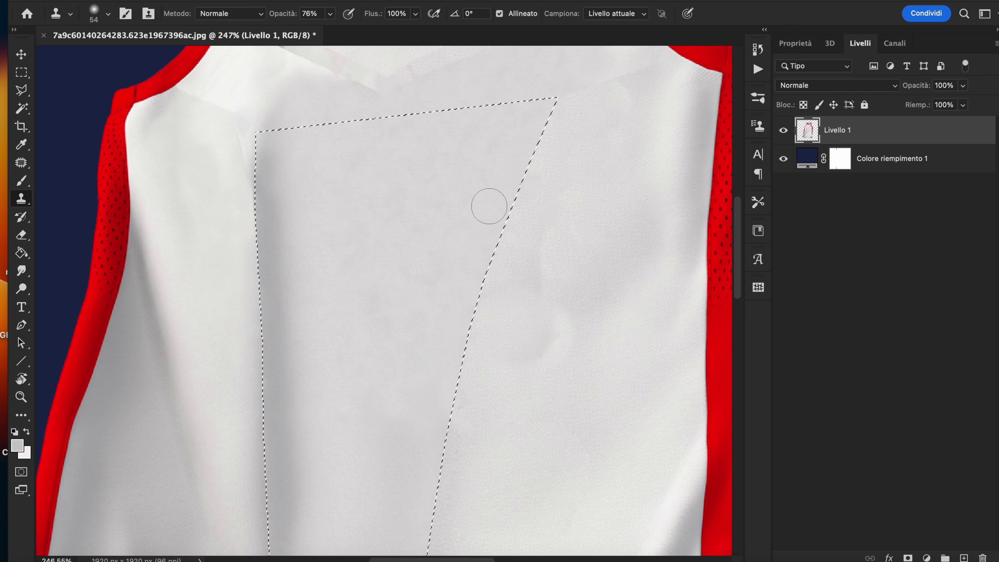
pyautogui.scroll(-5, 448, 385)
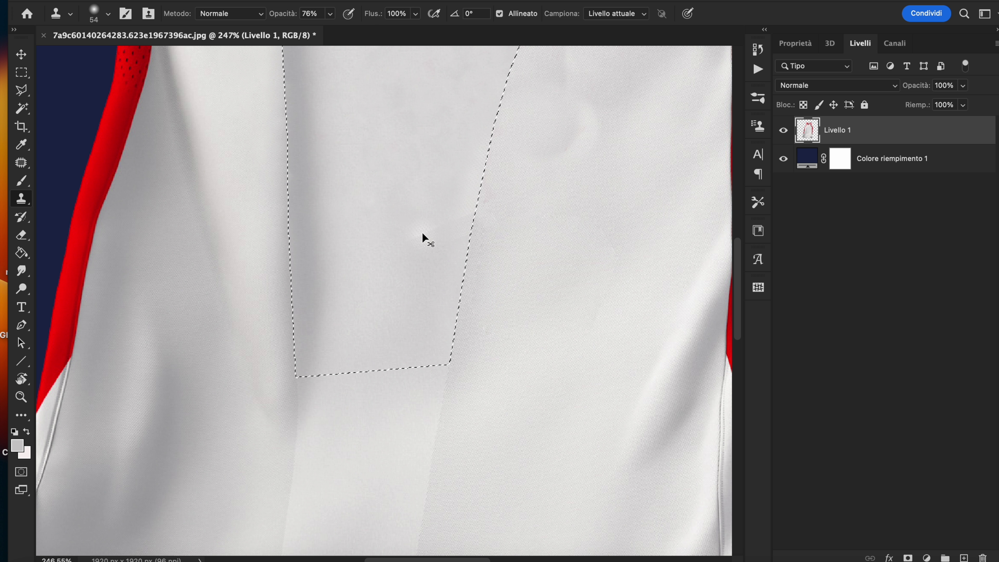
pyautogui.scroll(5, 459, 259)
pyautogui.scroll(8, 504, 138)
# Step: Start a new straight-edged outline along the collar band's lower edge
pyautogui.click(22, 90)
pyautogui.click(341, 238)
pyautogui.scroll(-6, 342, 238)
pyautogui.scroll(7, 341, 238)
# Step: Redo the outline, closing a straight-edged selection around the faint V-shaped band beneath the collar
pyautogui.press('Escape')
pyautogui.scroll(8, 342, 270)
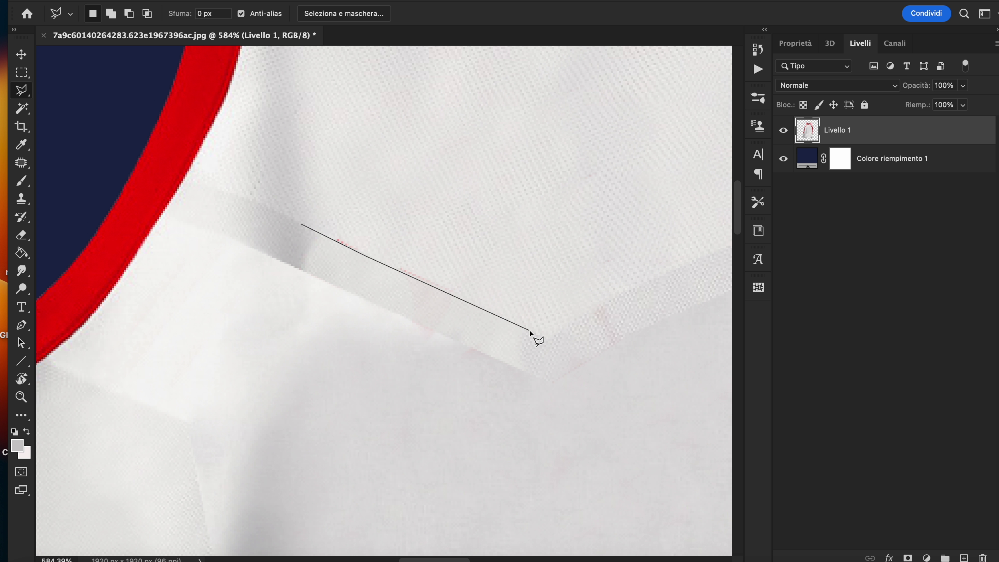
pyautogui.hscroll(5, 574, 327)
pyautogui.click(546, 235)
pyautogui.hscroll(8, 559, 242)
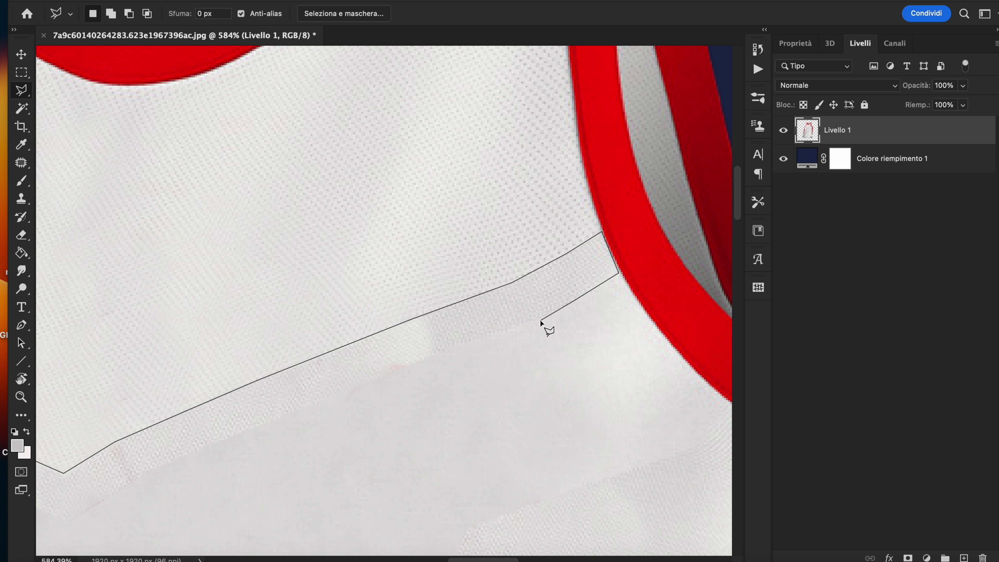
pyautogui.hscroll(-5, 480, 338)
pyautogui.scroll(-2, 480, 338)
pyautogui.click(164, 487)
pyautogui.hscroll(-10, 154, 378)
pyautogui.scroll(2, 148, 371)
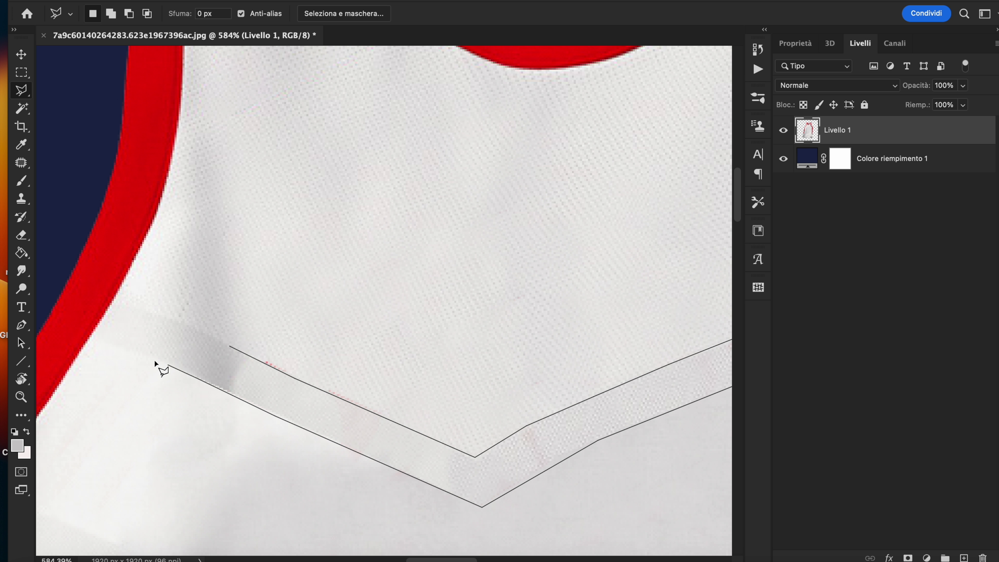
pyautogui.click(235, 344)
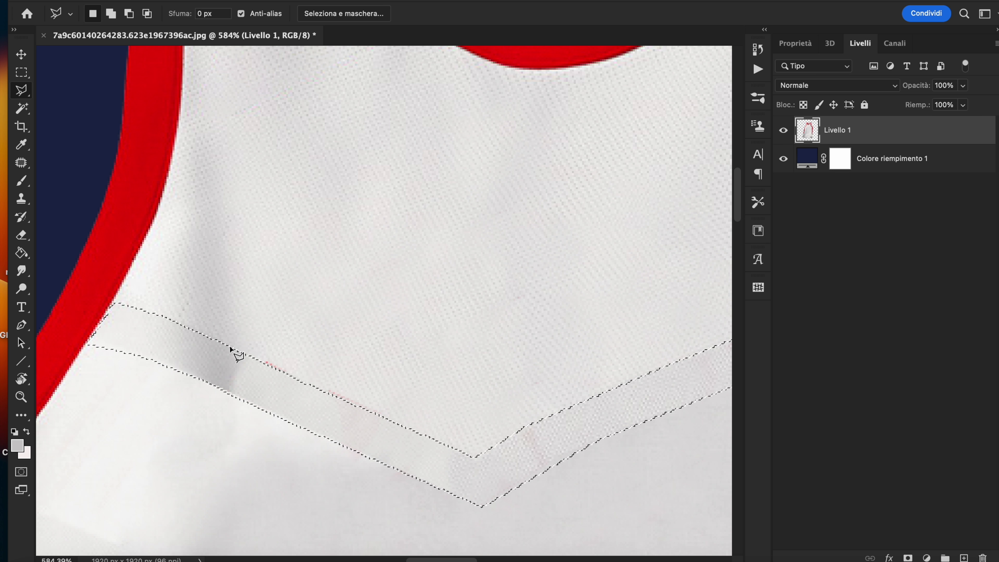
pyautogui.scroll(-3, 232, 353)
pyautogui.hscroll(-2, 261, 366)
# Step: Clone clean fabric over the V-shaped chest band until it reads as even white
pyautogui.press('s')
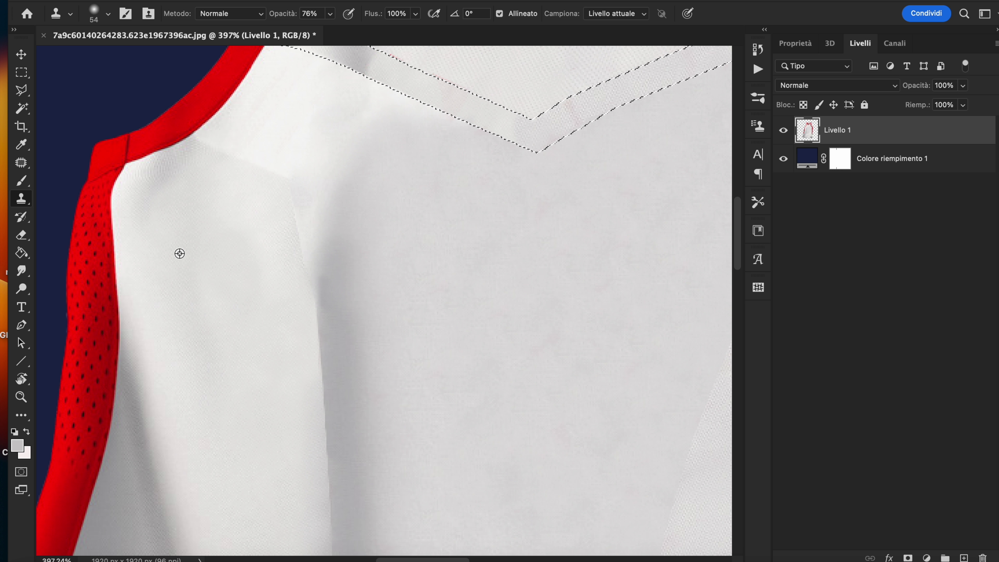
pyautogui.keyDown('alt'); pyautogui.click(227, 361); pyautogui.keyUp('alt')
pyautogui.scroll(3, 440, 194)
pyautogui.moveTo(413, 179); pyautogui.dragTo(486, 210)
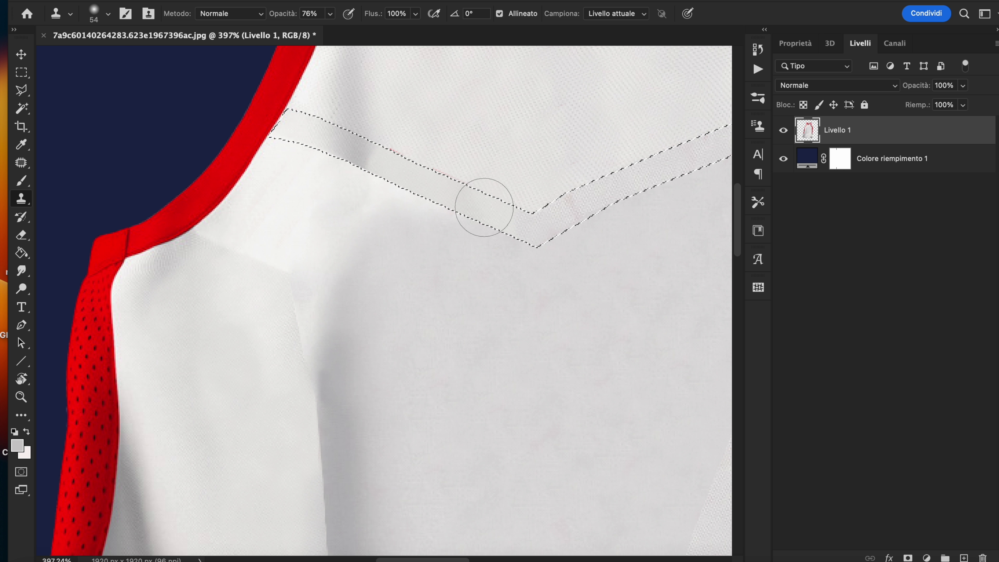
pyautogui.hscroll(15, 449, 400)
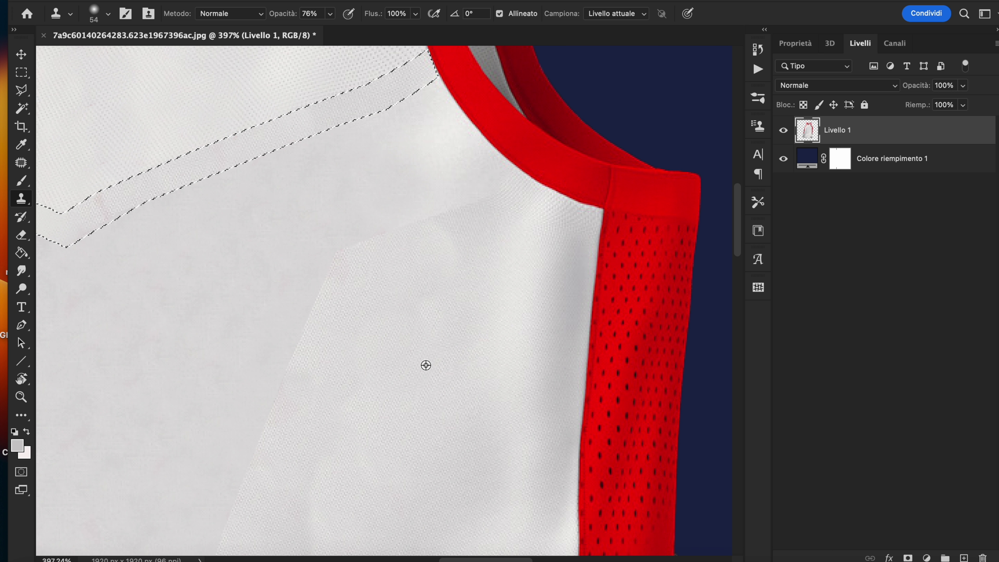
pyautogui.hscroll(-8, 196, 276)
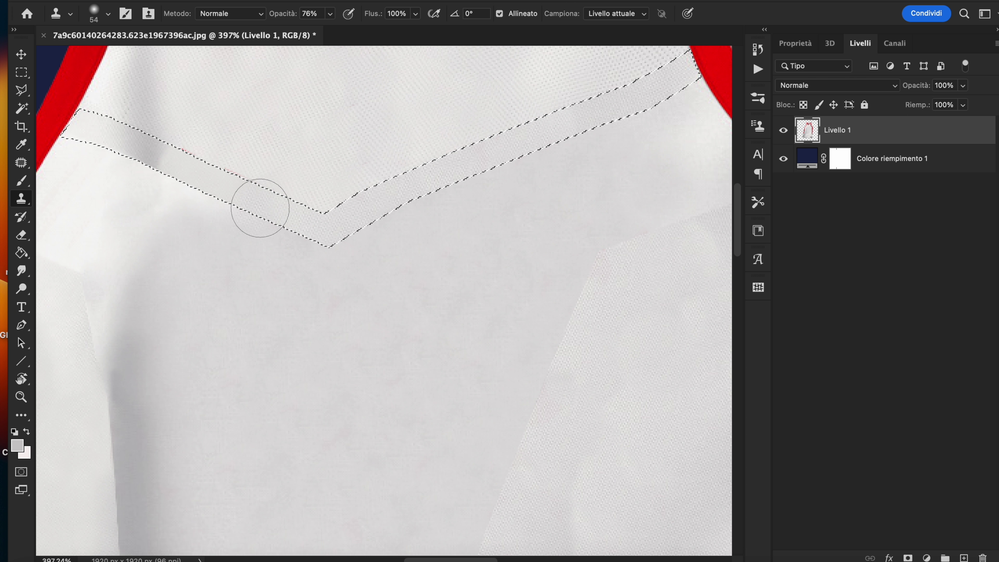
pyautogui.hscroll(-4, 195, 415)
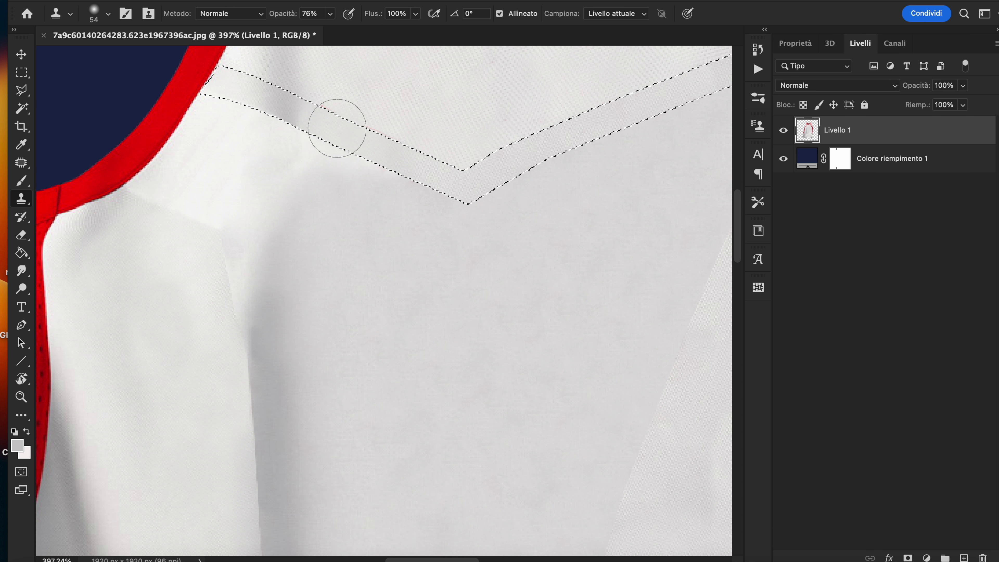
pyautogui.scroll(-3, 558, 255)
pyautogui.scroll(-12, 559, 255)
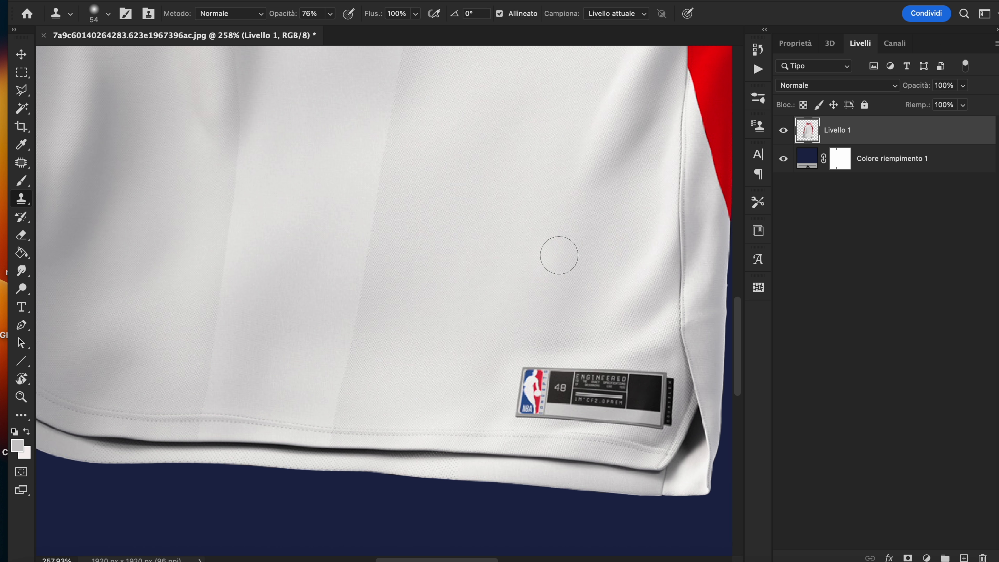
pyautogui.scroll(6, 559, 255)
pyautogui.scroll(-4, 566, 323)
pyautogui.scroll(5, 498, 204)
pyautogui.scroll(-10, 497, 203)
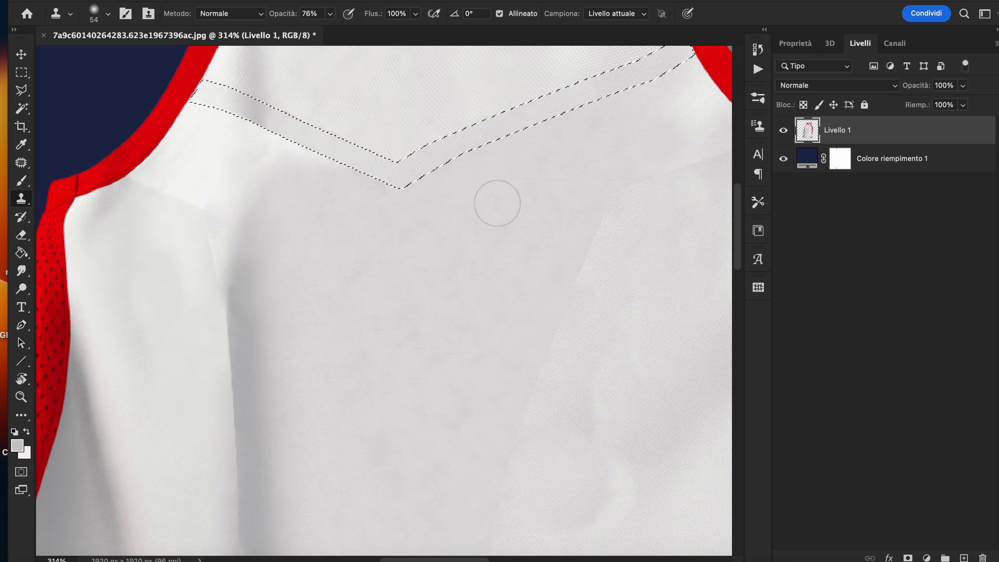
pyautogui.scroll(-2, 497, 203)
# Step: Draw a rectangular selection across the jersey body below the armholes
pyautogui.press('m')
pyautogui.moveTo(196, 141)
pyautogui.mouseDown()
pyautogui.moveTo(415, 505)
pyautogui.moveTo(435, 505)
pyautogui.mouseUp()
pyautogui.press('s')
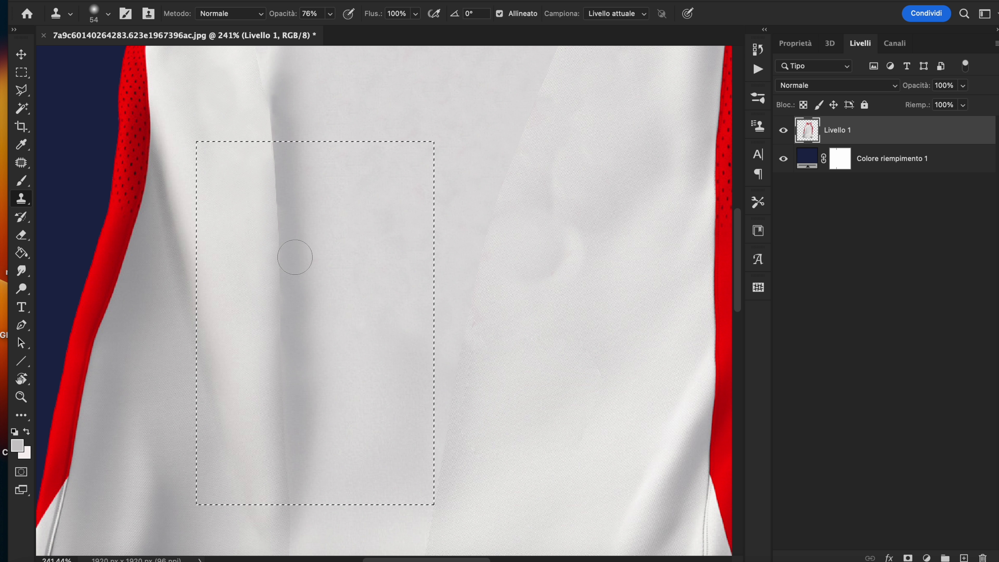
pyautogui.scroll(-6, 357, 297)
# Step: Raise the Clone Stamp brush hardness to 39%
pyautogui.press('m')
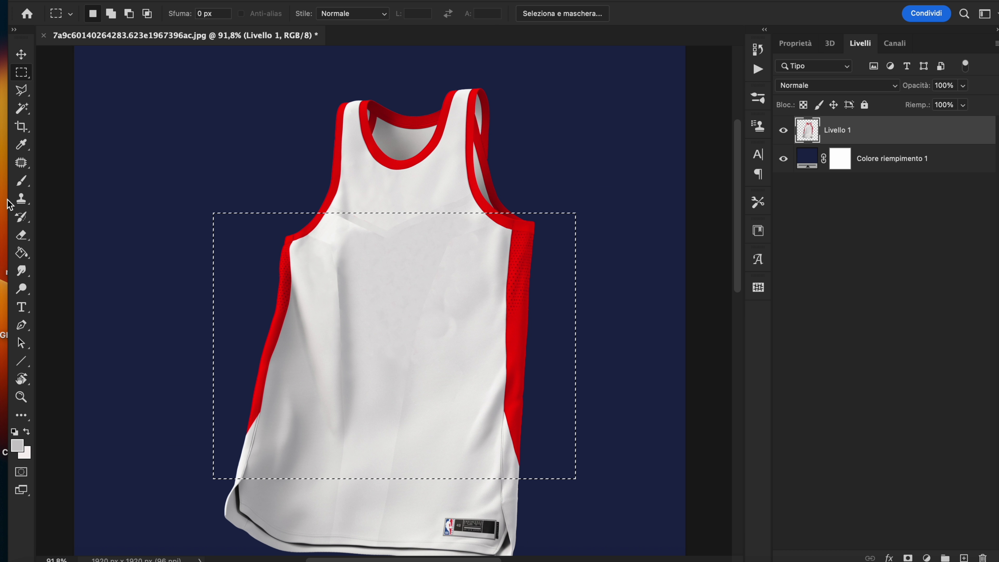
pyautogui.press('s')
pyautogui.click(108, 14)
pyautogui.click(128, 84)
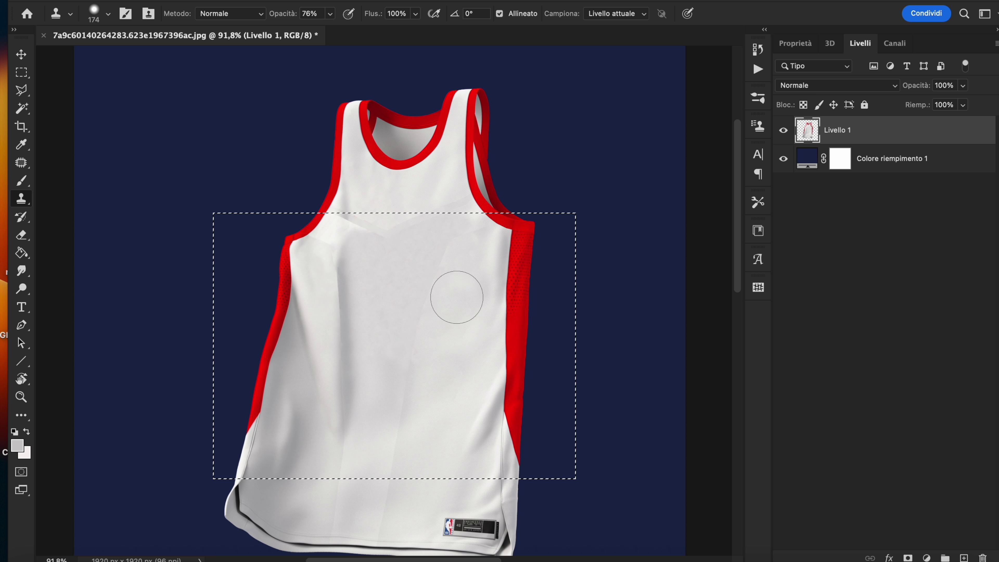
# Step: Resample clean fabric and paint over the blotches on the jersey's right side
pyautogui.moveTo(457, 297)
pyautogui.mouseDown()
pyautogui.moveTo(463, 373)
pyautogui.moveTo(472, 258)
pyautogui.mouseUp()
pyautogui.scroll(5, 472, 258)
pyautogui.keyDown('alt'); pyautogui.click(567, 389); pyautogui.keyUp('alt')
pyautogui.moveTo(567, 264)
pyautogui.mouseDown()
pyautogui.moveTo(522, 368)
pyautogui.moveTo(557, 342)
pyautogui.mouseUp()
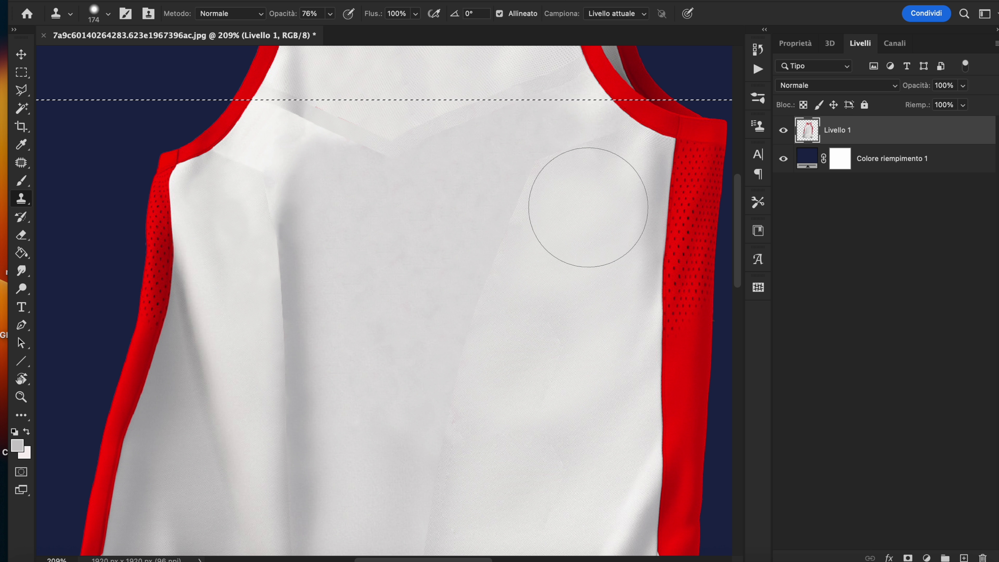
pyautogui.scroll(-3, 548, 341)
pyautogui.scroll(-5, 548, 341)
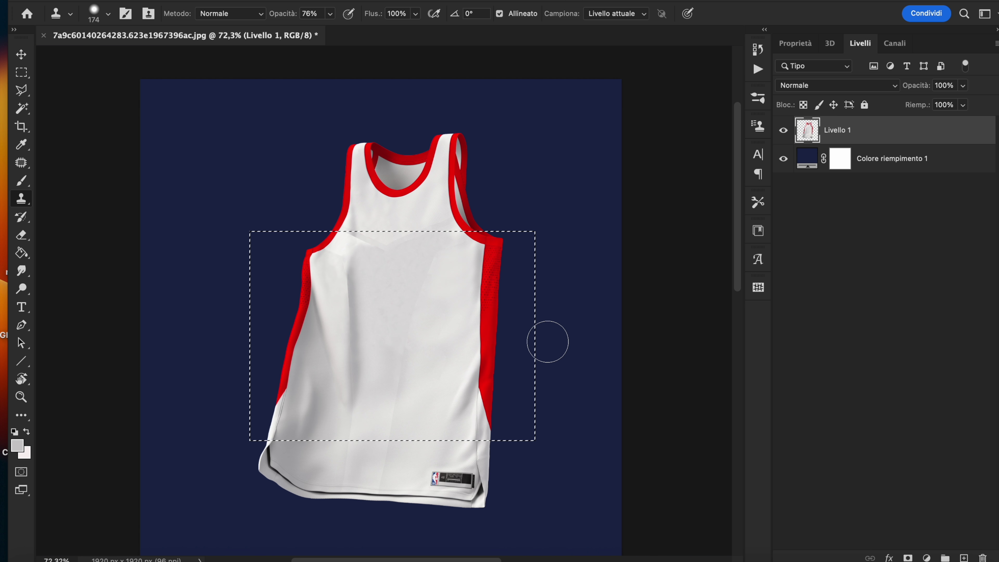
pyautogui.click(26, 77)
# Step: Try a Magic Wand selection of the white fabric, then switch to Quick Selection
pyautogui.click(25, 107)
pyautogui.click(366, 198)
pyautogui.rightClick(31, 116)
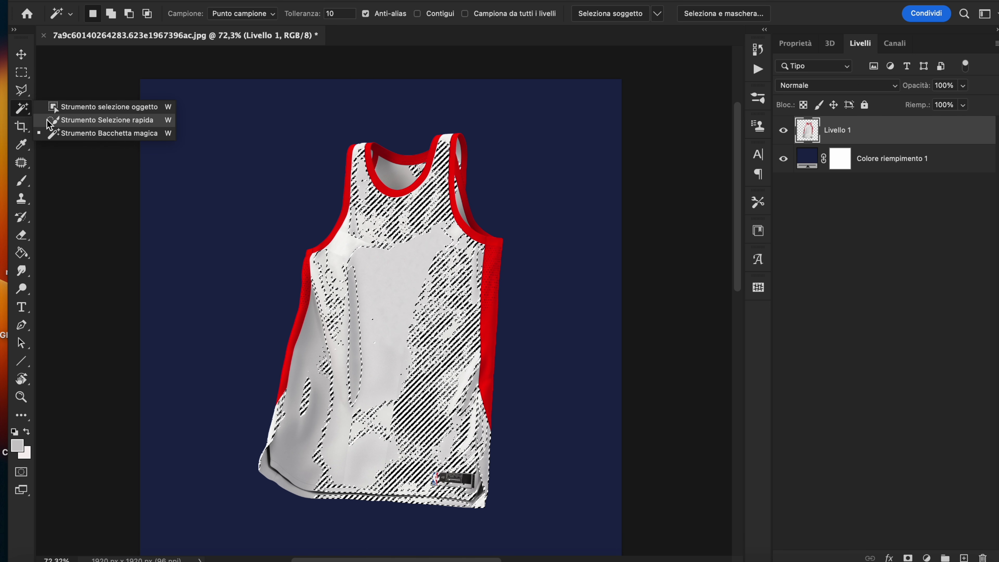
pyautogui.click(49, 120)
# Step: Paint a fresh selection over the white body, excluding the red side panels and adding the hem tag
pyautogui.press('super+d')
pyautogui.moveTo(365, 214)
pyautogui.mouseDown()
pyautogui.moveTo(376, 206)
pyautogui.moveTo(407, 317)
pyautogui.moveTo(362, 388)
pyautogui.mouseUp()
pyautogui.scroll(3, 383, 298)
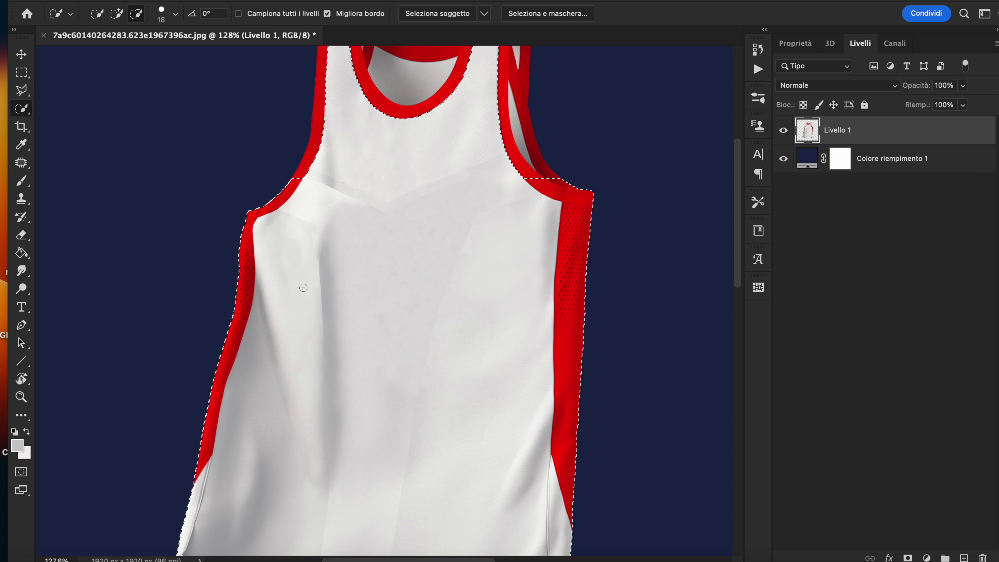
pyautogui.moveTo(250, 221); pyautogui.dragTo(247, 231)
pyautogui.scroll(-5, 247, 231)
pyautogui.moveTo(236, 151); pyautogui.dragTo(175, 421)
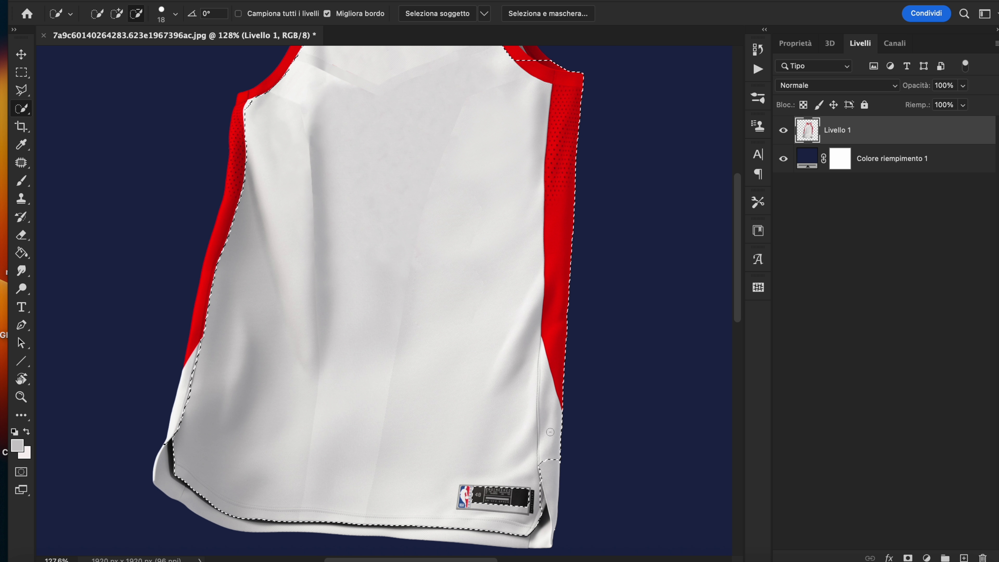
pyautogui.scroll(5, 565, 207)
pyautogui.scroll(-5, 566, 207)
pyautogui.hscroll(-2, 566, 207)
pyautogui.click(631, 393)
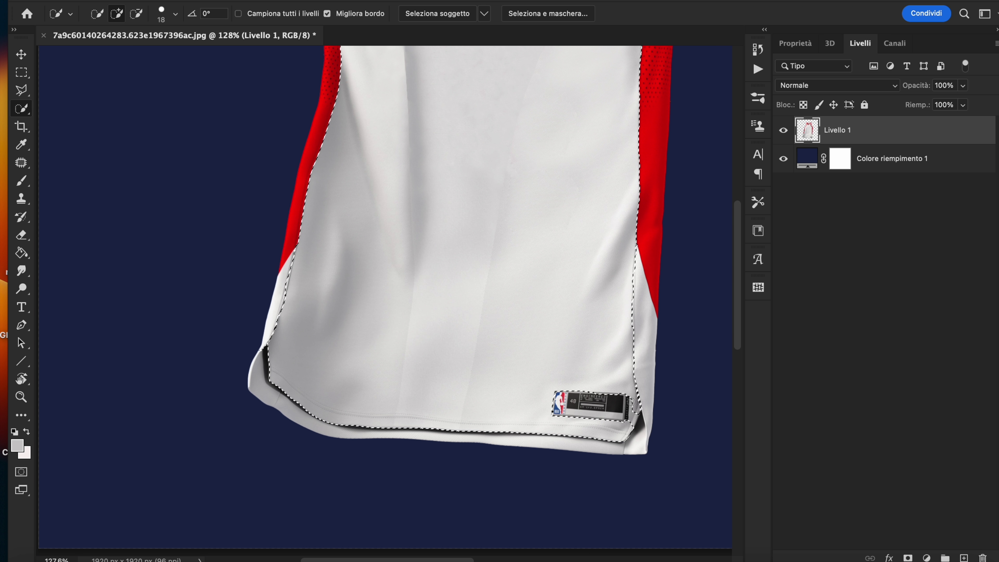
pyautogui.scroll(3, 566, 399)
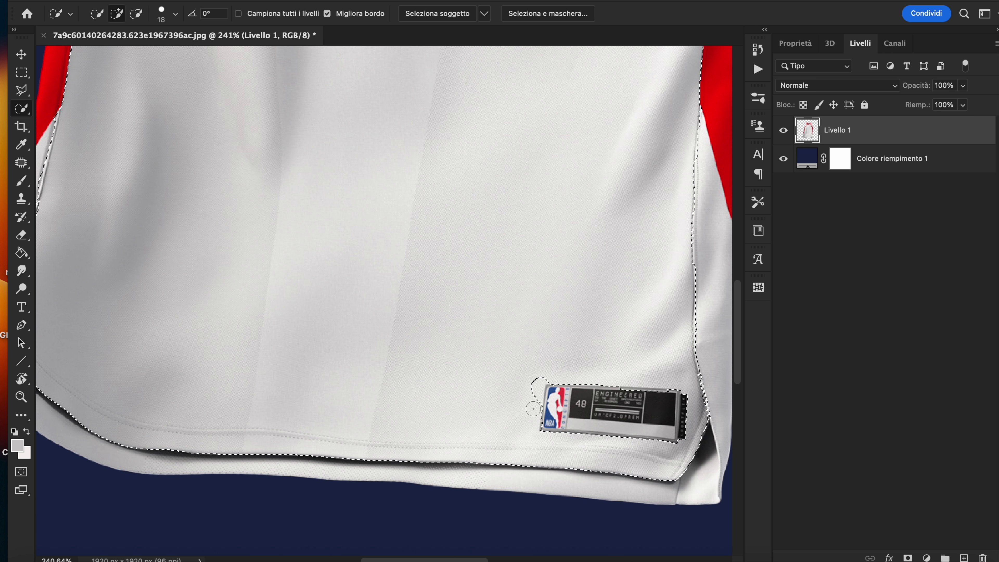
# Step: Trim the excess selection above the hem tag, dismissing an accidental New Layer dialog
pyautogui.keyDown('alt'); pyautogui.click(610, 385); pyautogui.keyUp('alt')
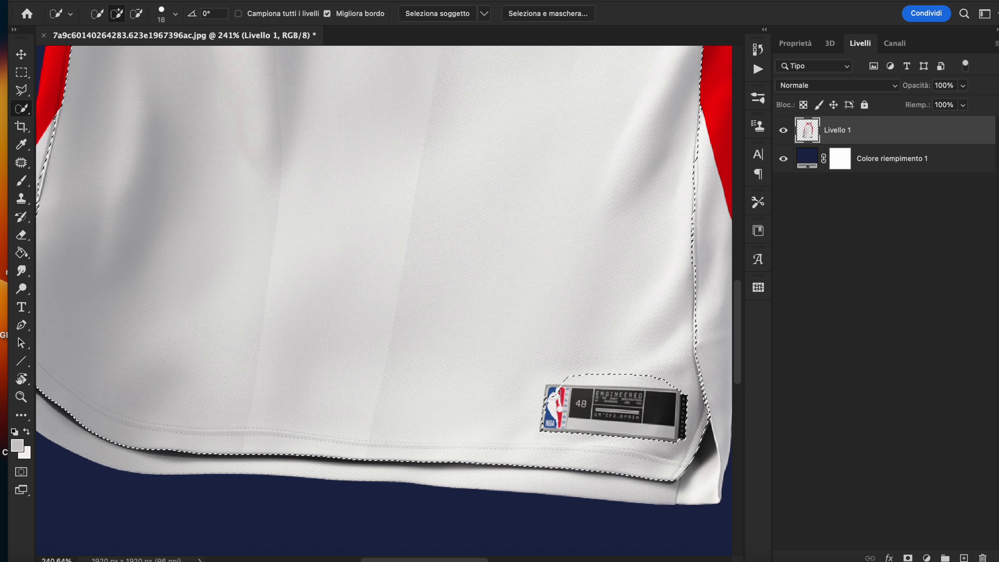
pyautogui.press('super+shift+n')
pyautogui.click(702, 273)
pyautogui.moveTo(582, 380); pyautogui.dragTo(530, 372)
# Step: Refine the selection along the tag's left edge, removing stray bumps and including its bottom-left corner
pyautogui.click(538, 385)
pyautogui.keyDown('alt'); pyautogui.click(544, 411); pyautogui.keyUp('alt')
pyautogui.keyDown('alt'); pyautogui.click(559, 390); pyautogui.keyUp('alt')
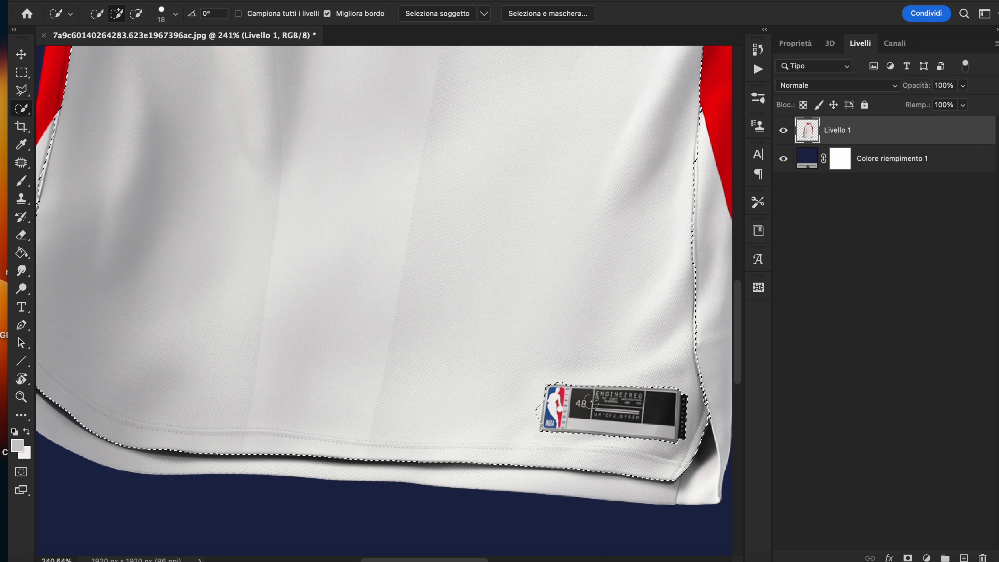
pyautogui.moveTo(536, 389); pyautogui.dragTo(534, 413)
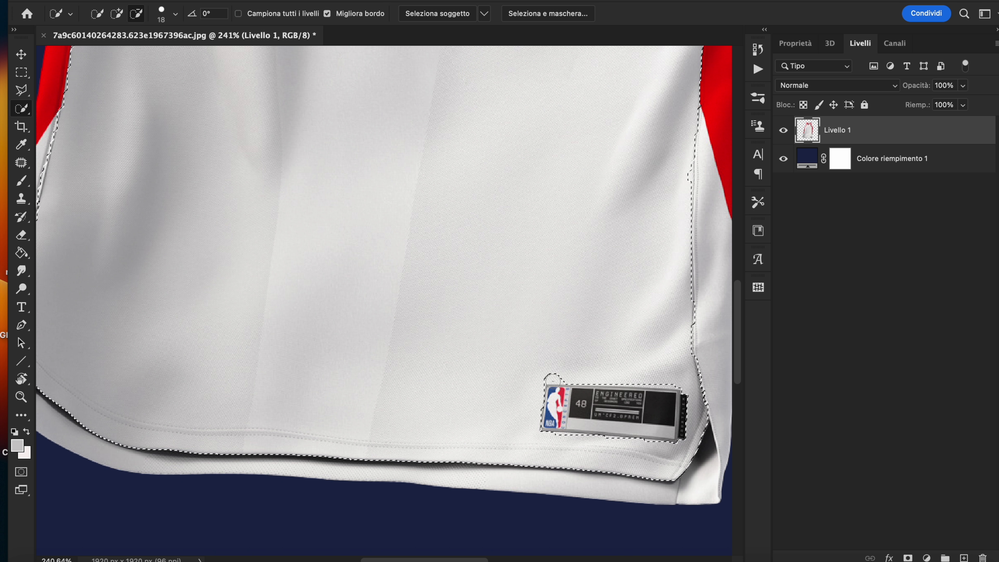
pyautogui.scroll(5, 541, 377)
pyautogui.moveTo(490, 246); pyautogui.dragTo(480, 305)
pyautogui.click(474, 337)
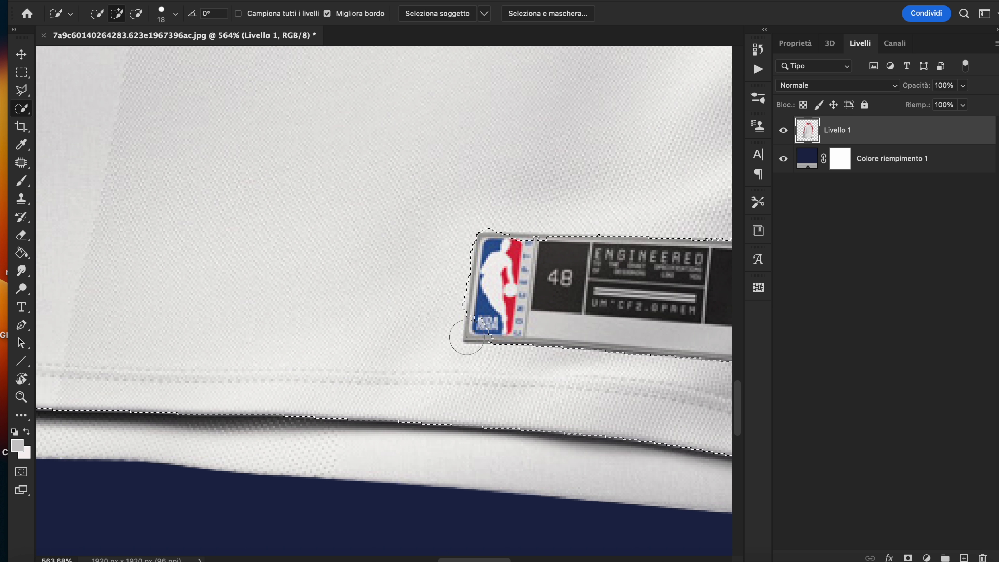